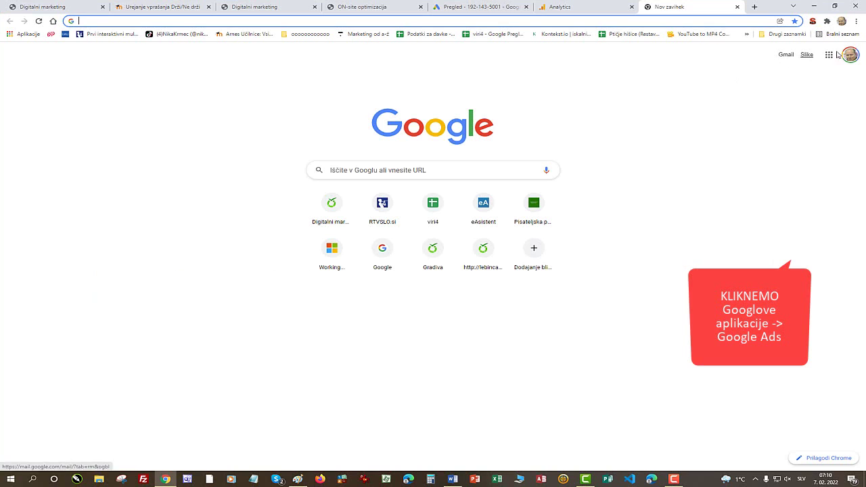
# Step: Open Google Ads from the list of Google apps
pyautogui.click(829, 54)
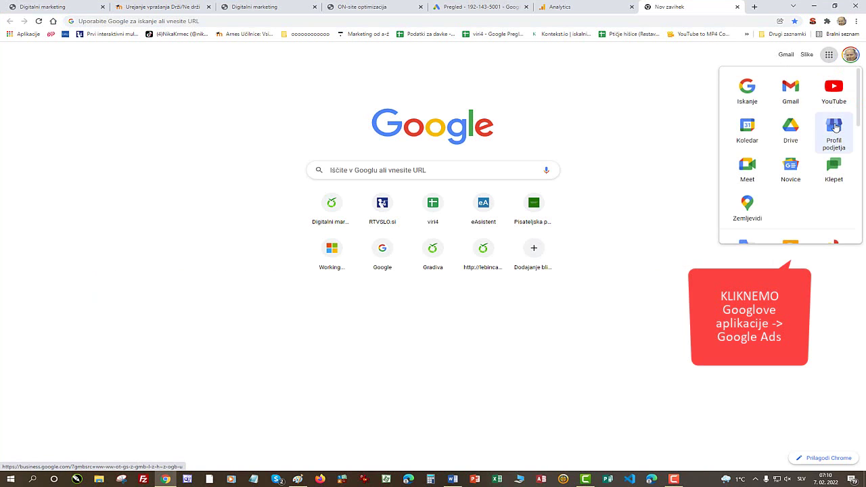
pyautogui.scroll(-5, 836, 127)
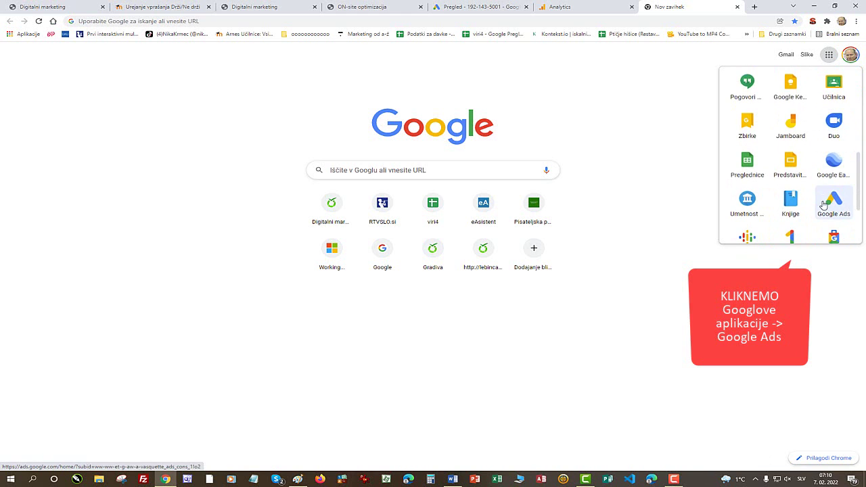
pyautogui.click(834, 203)
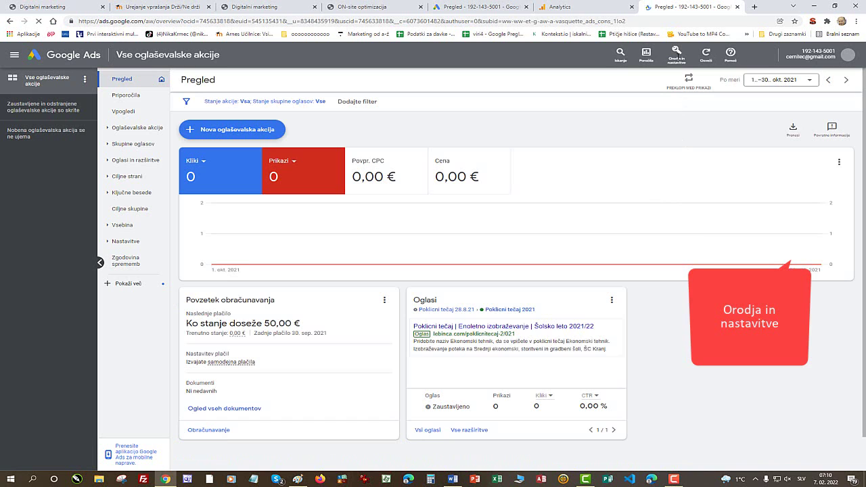
# Step: Open Google Analytics from the measurement tools of Google Ads
pyautogui.click(677, 57)
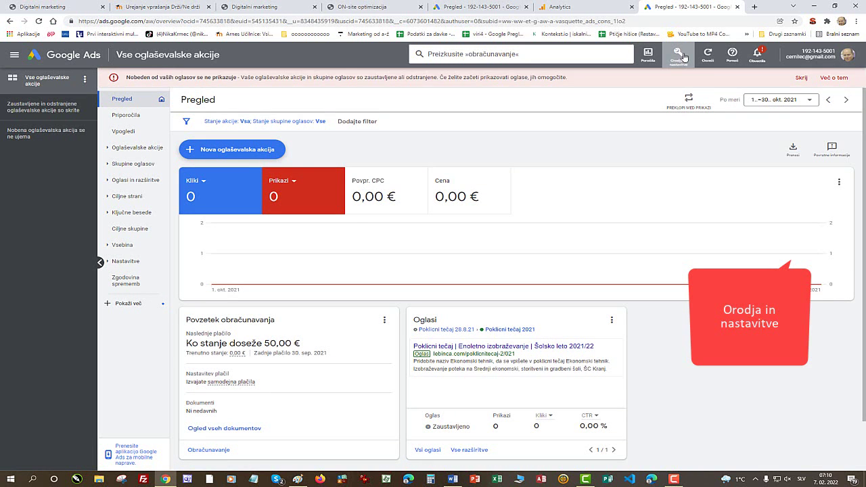
pyautogui.click(684, 57)
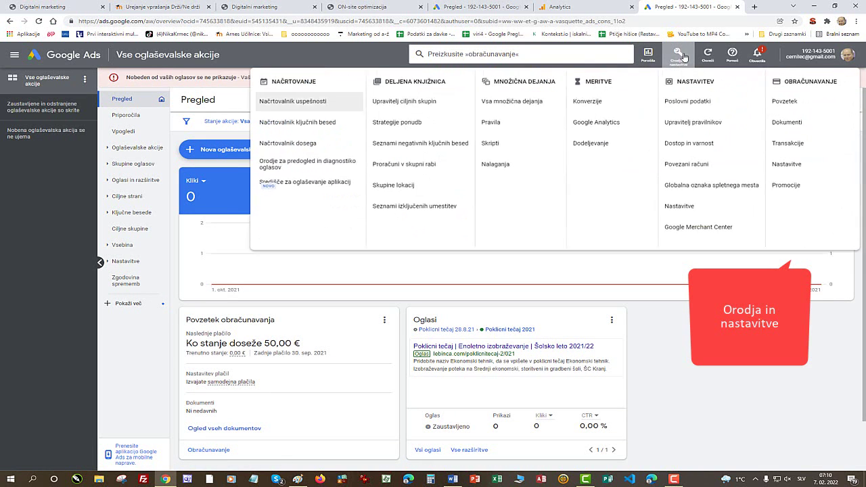
pyautogui.click(581, 122)
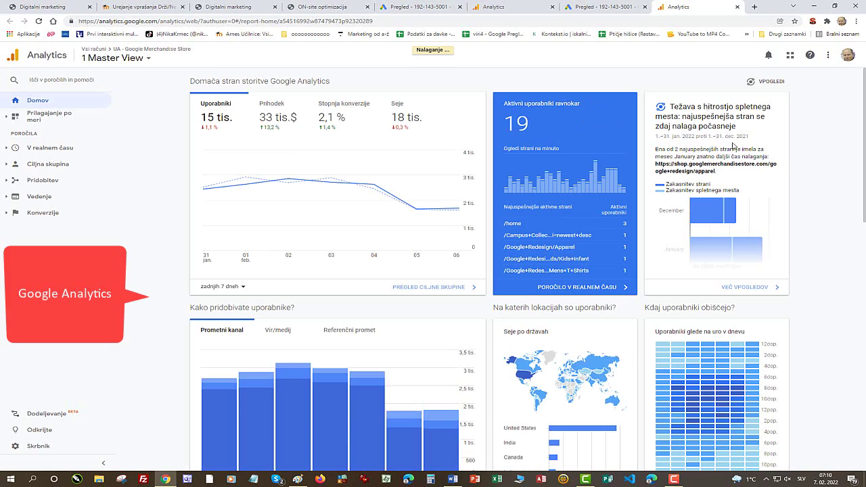
# Step: Look through the overview cards on the Analytics home page, from site visits to goals and devices
pyautogui.scroll(-3, 735, 146)
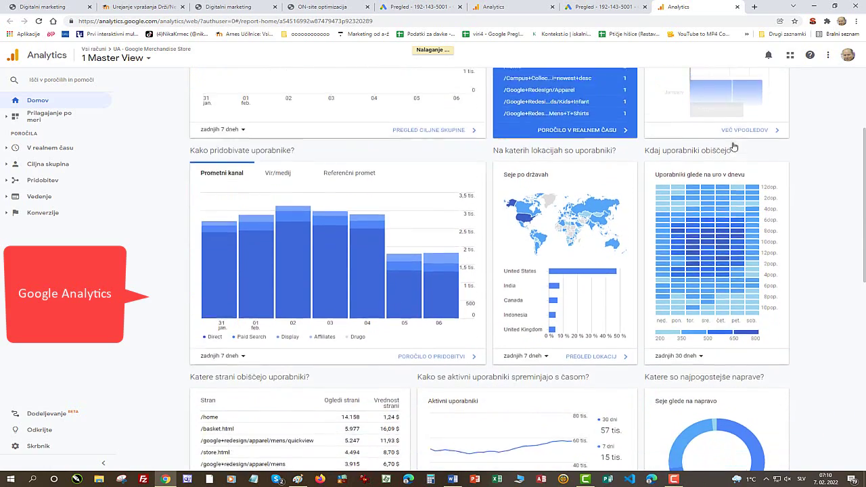
pyautogui.scroll(-5, 735, 146)
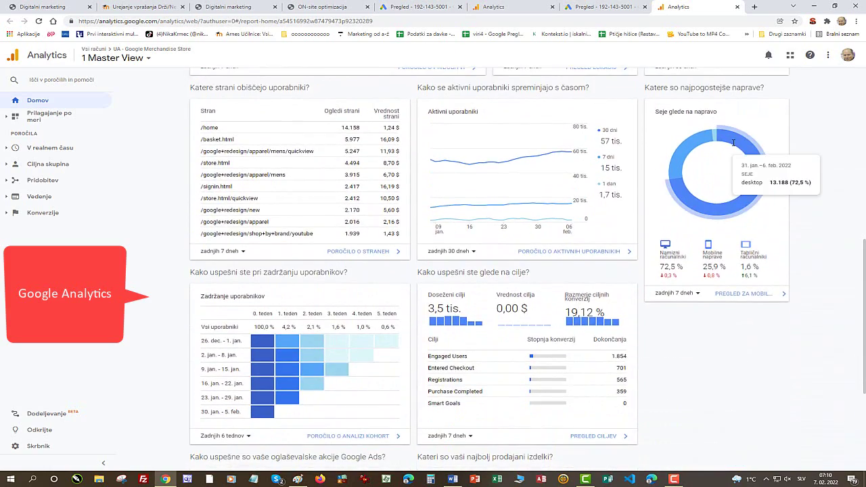
pyautogui.scroll(-1, 735, 143)
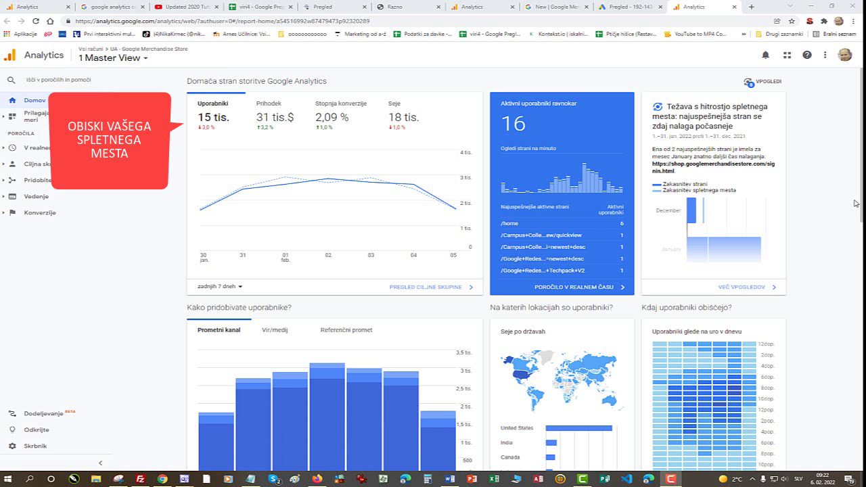
pyautogui.scroll(-1, 831, 199)
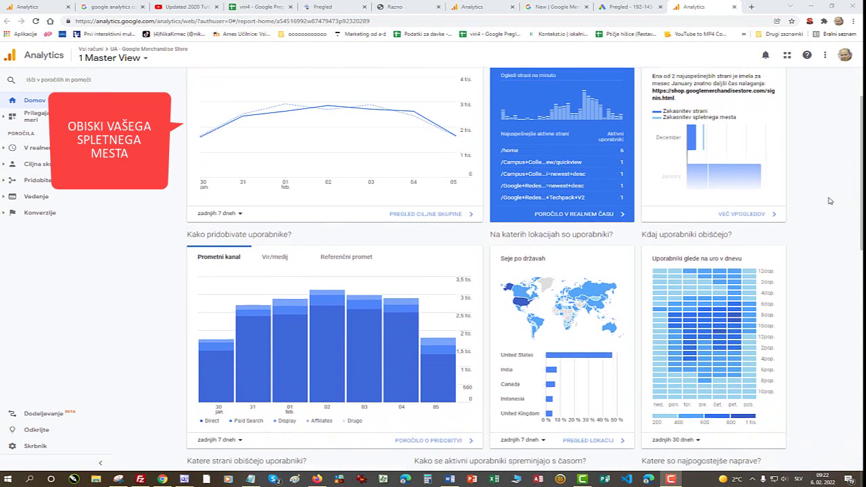
pyautogui.scroll(1, 831, 201)
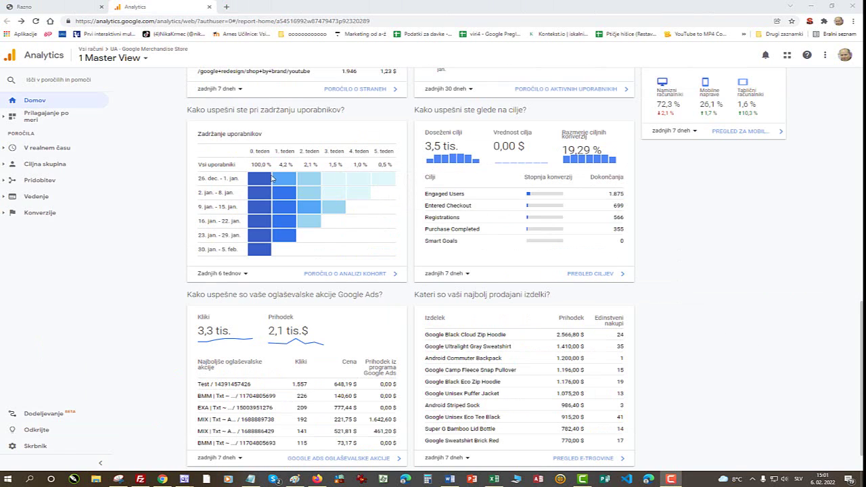
# Step: Examine the weekly user retention of the 26 Dec–1 Jan cohort in the retention card
pyautogui.moveTo(255, 182)
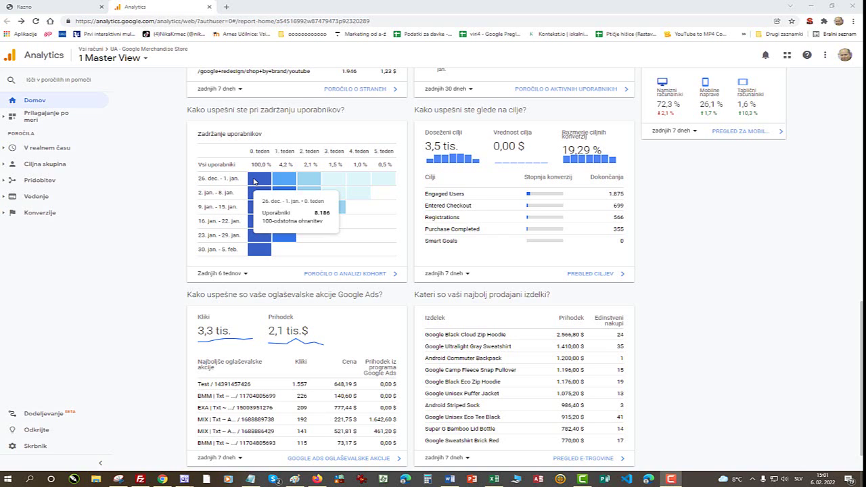
pyautogui.moveTo(287, 181)
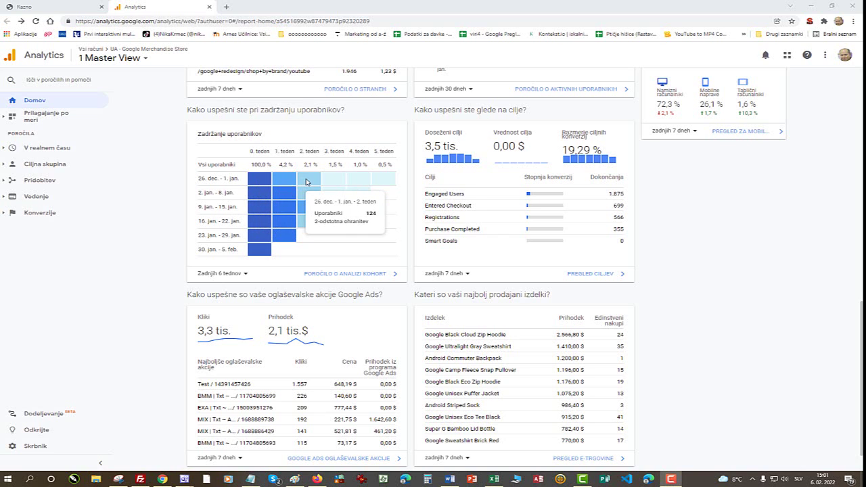
pyautogui.moveTo(354, 181)
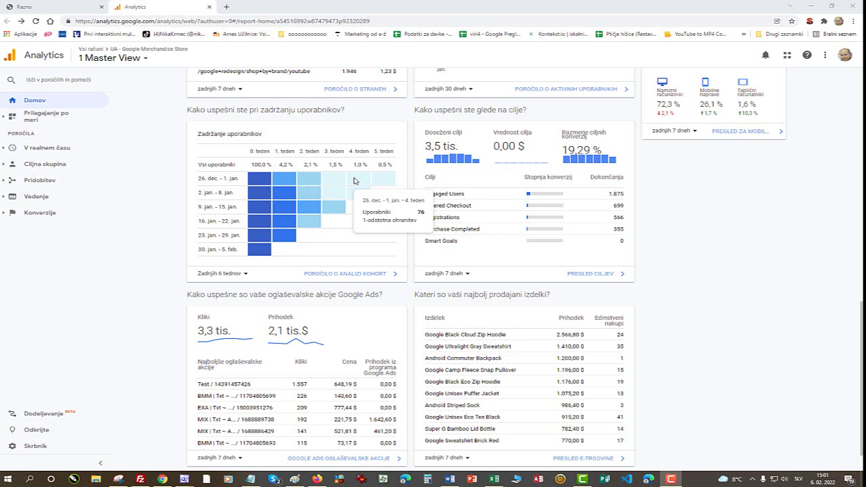
pyautogui.click(383, 180)
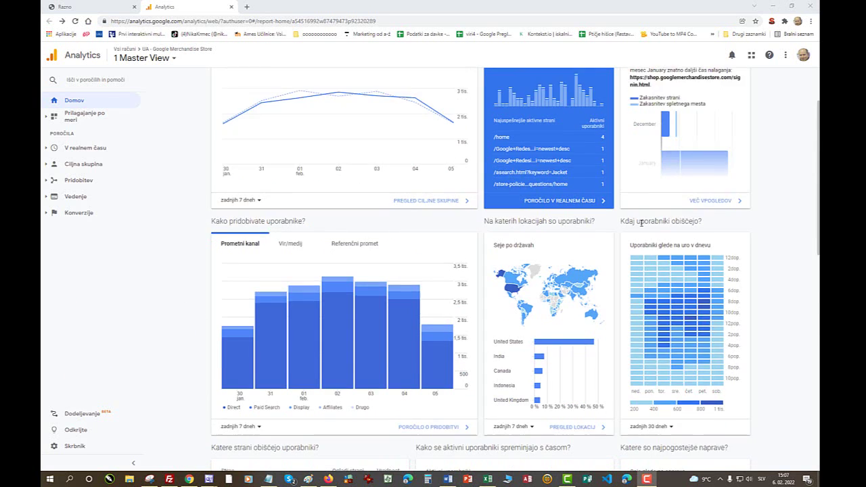
# Step: Open the full pages report from the home page's visited-pages card and show 50 rows in its table
pyautogui.scroll(-5, 354, 337)
pyautogui.click(354, 332)
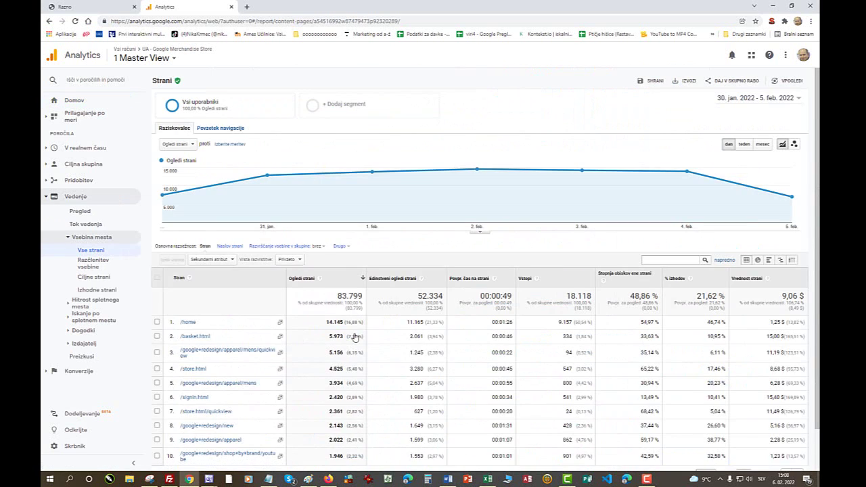
pyautogui.scroll(-1, 359, 337)
pyautogui.click(708, 427)
pyautogui.click(708, 391)
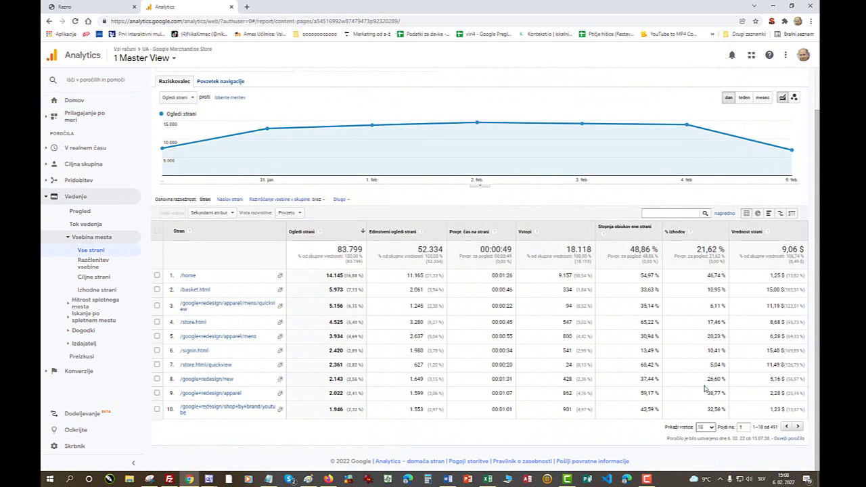
pyautogui.scroll(-4, 536, 411)
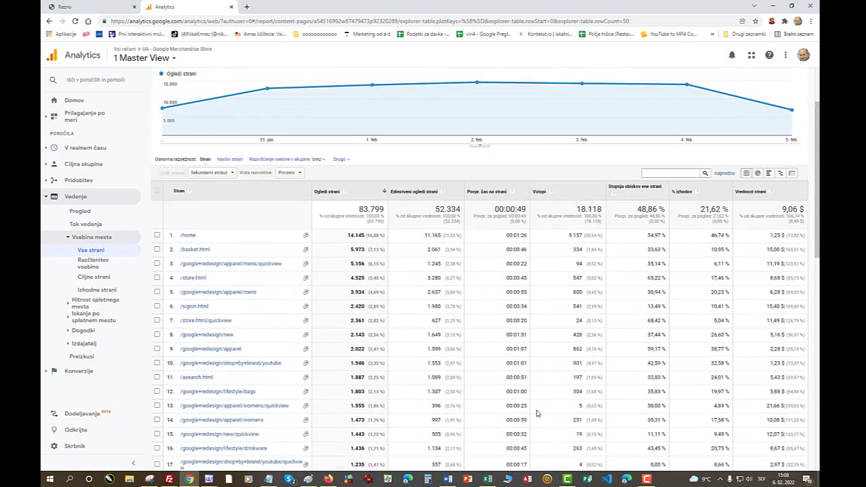
pyautogui.scroll(-6, 536, 413)
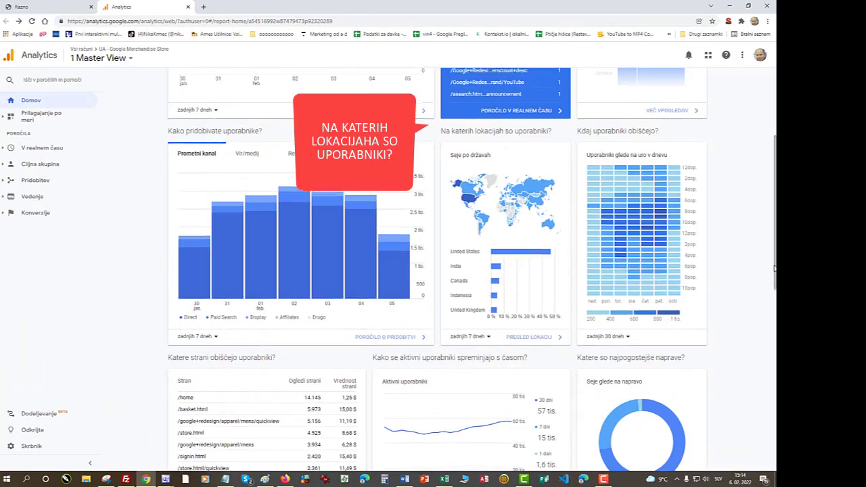
# Step: Review the home page cards from user locations down to Google Ads campaign performance
pyautogui.moveTo(775, 268); pyautogui.dragTo(775, 272)
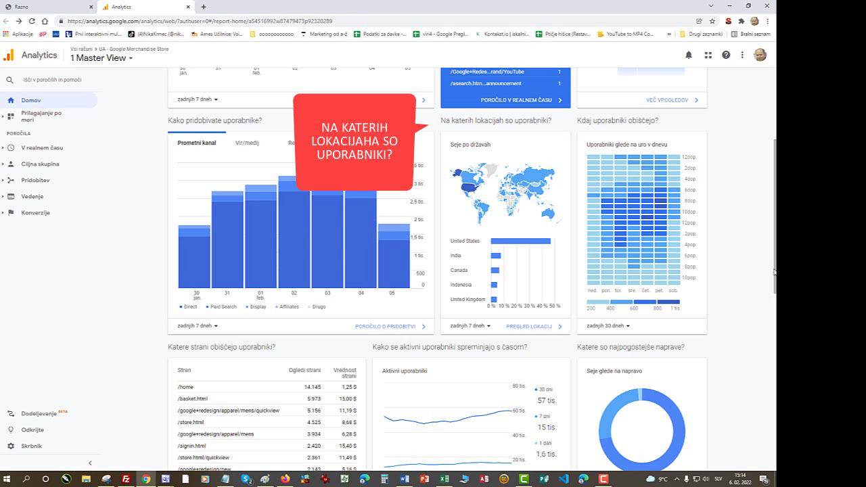
pyautogui.moveTo(775, 272); pyautogui.dragTo(759, 405)
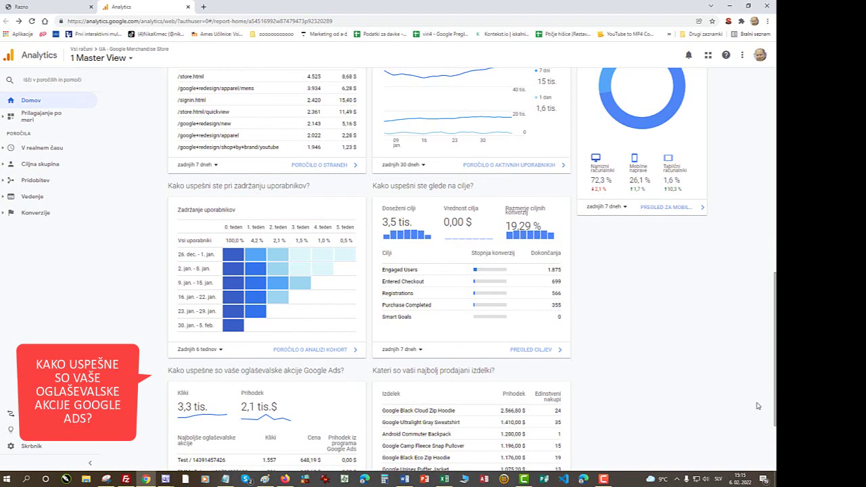
pyautogui.moveTo(758, 406); pyautogui.dragTo(748, 451)
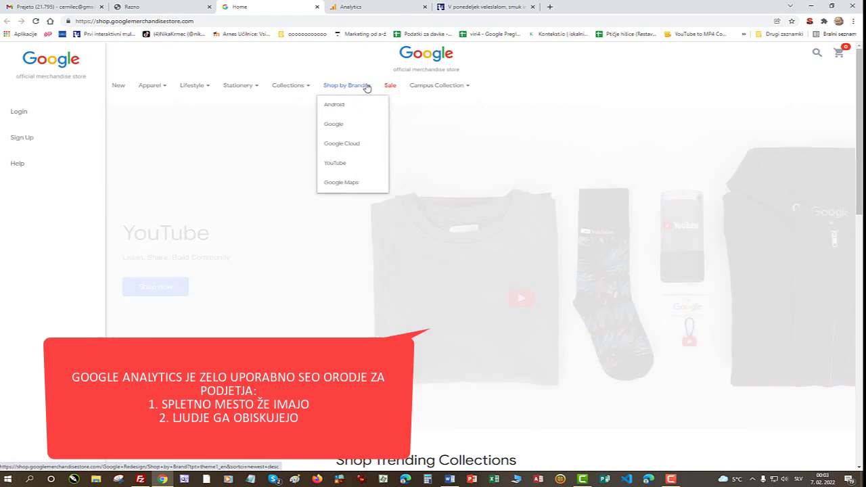
# Step: Open the Shop by Brand page of the Google Merchandise Store and choose a subcategory
pyautogui.click(367, 89)
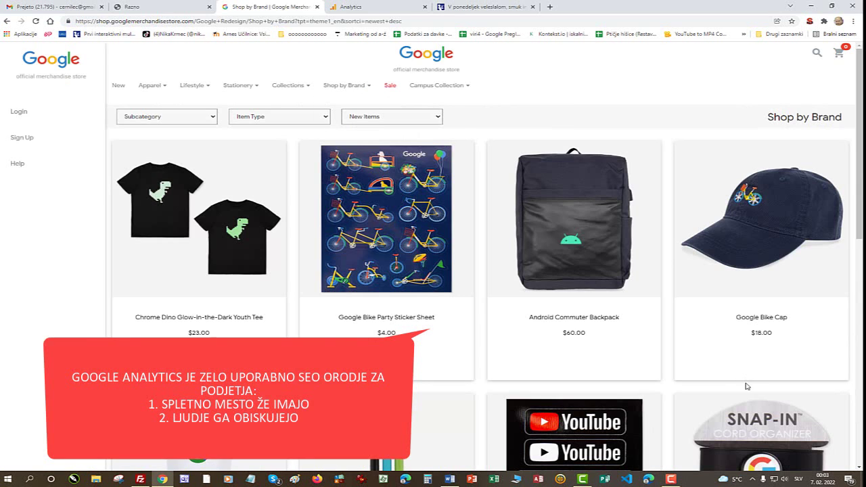
pyautogui.click(214, 118)
pyautogui.click(166, 159)
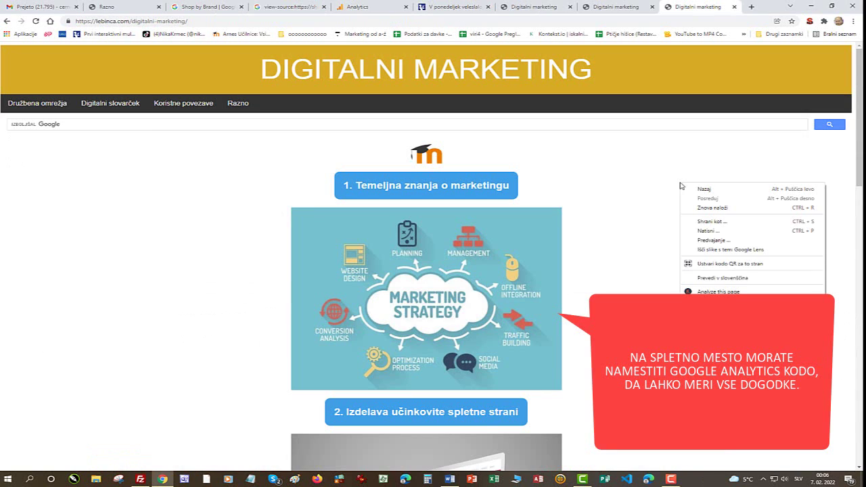
# Step: View the source code of the Digitalni marketing page and select its Google Analytics gtag.js script block
pyautogui.click(728, 306)
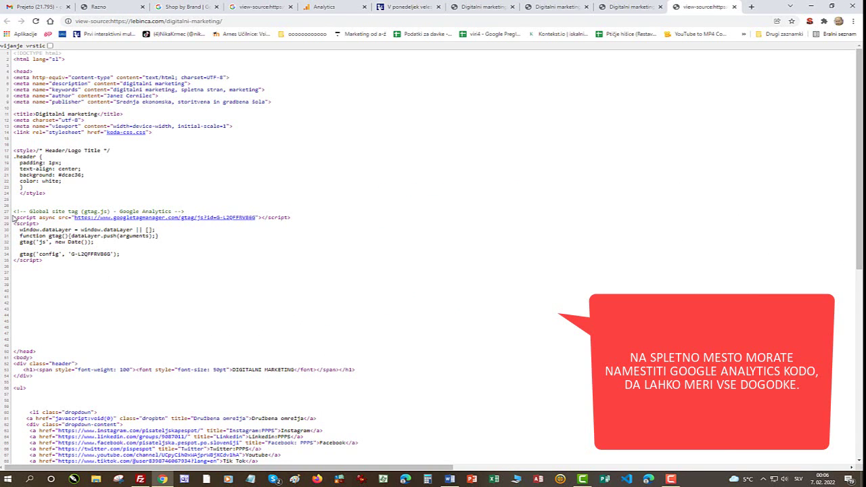
pyautogui.moveTo(13, 214); pyautogui.dragTo(126, 266)
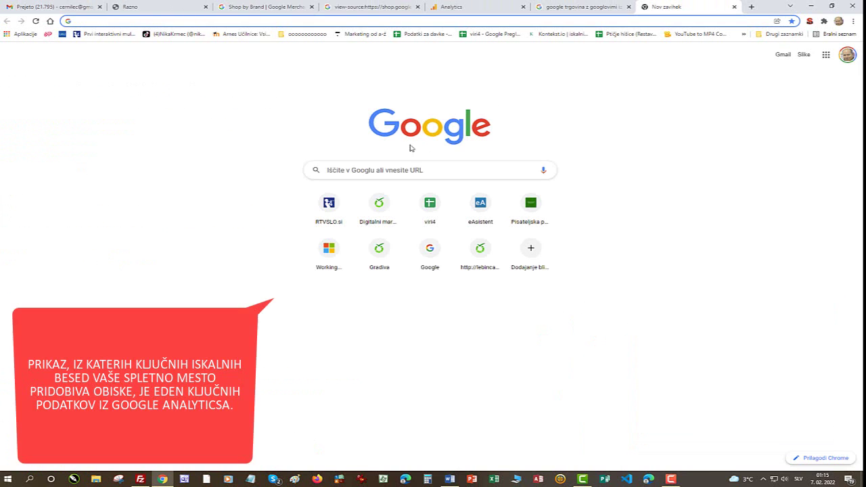
# Step: Search Google for "Google Merchandise Store" and open the store's home page from the results
pyautogui.click(377, 166)
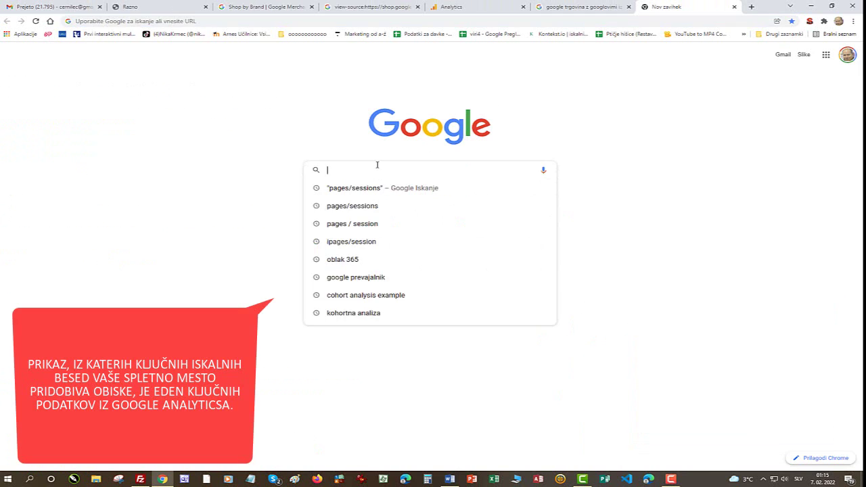
pyautogui.write('Google Merchandise Store')
pyautogui.press('Return')
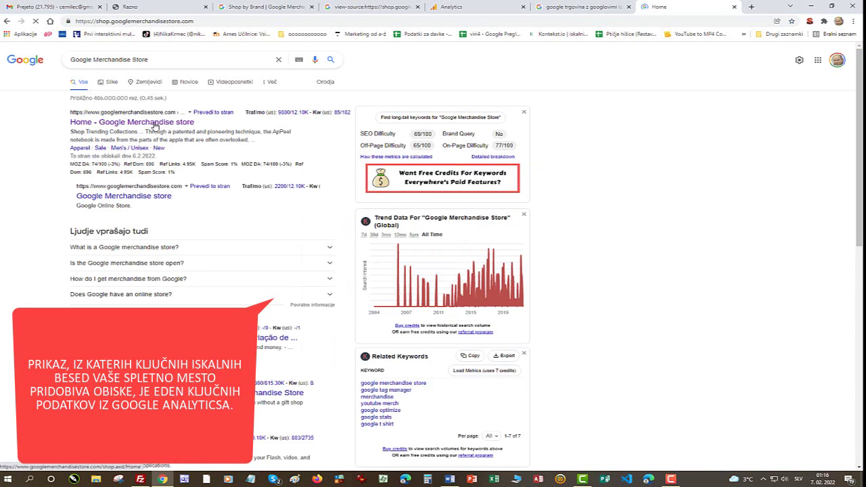
pyautogui.click(155, 125)
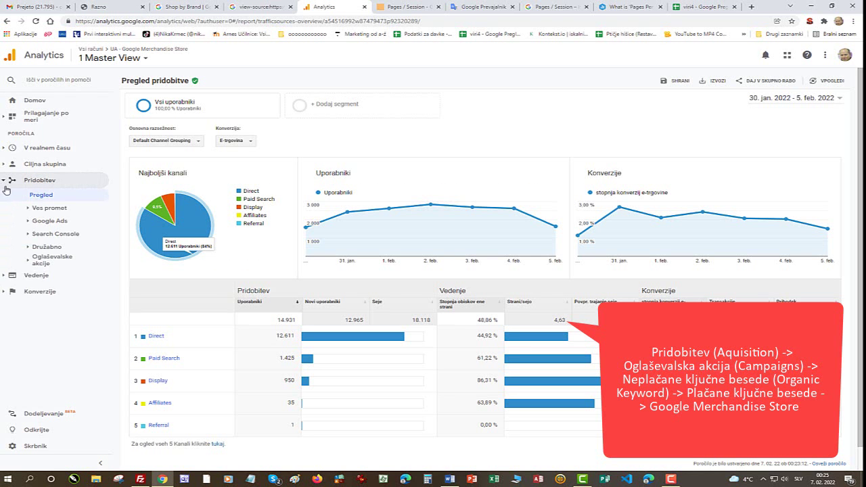
# Step: Open the organic keywords report among the acquisition campaign reports in Analytics
pyautogui.click(49, 261)
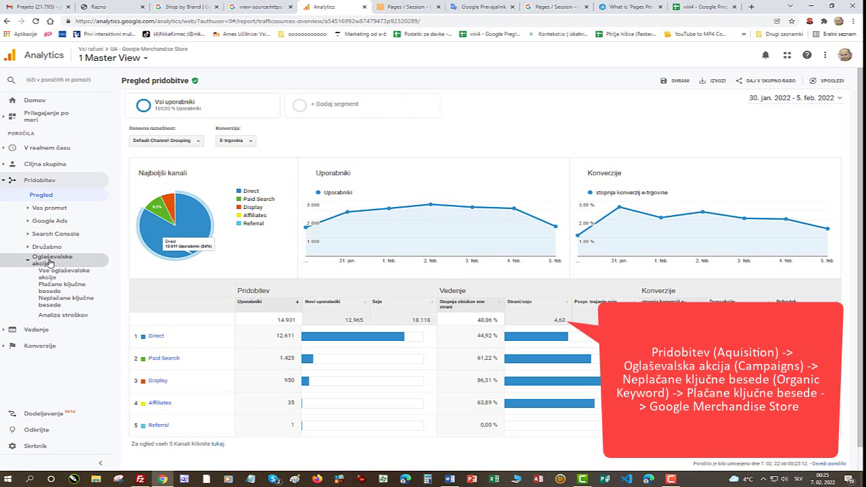
pyautogui.click(56, 302)
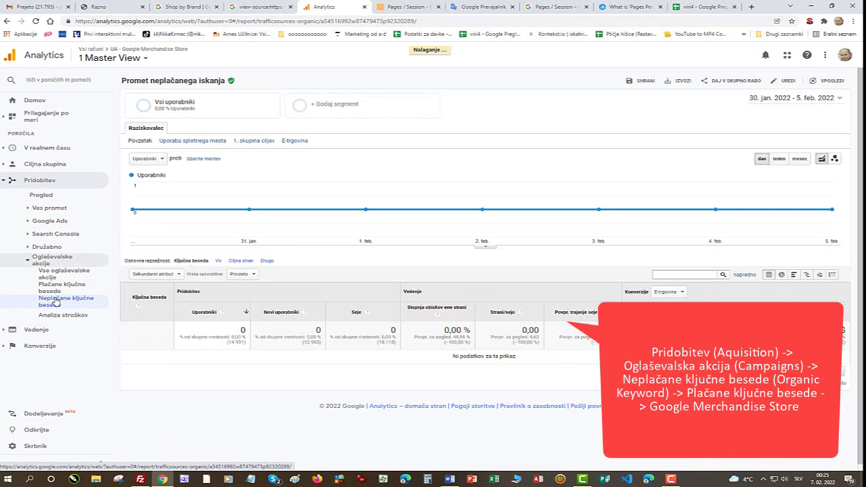
pyautogui.scroll(-1, 202, 308)
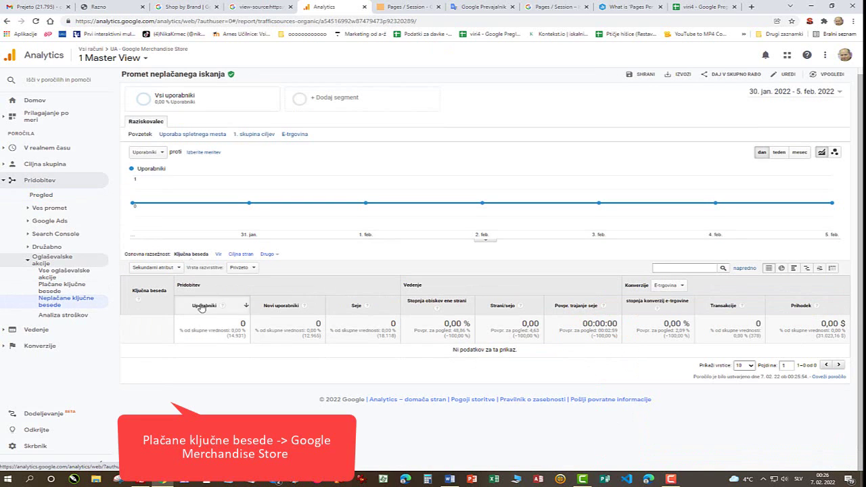
# Step: Open the paid keywords report and drill into the keyword Google Merchandise Store
pyautogui.click(73, 291)
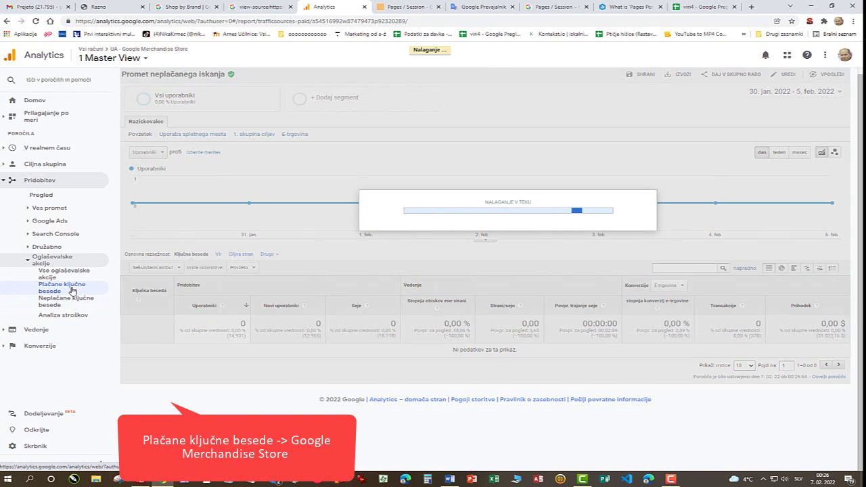
pyautogui.scroll(-2, 192, 301)
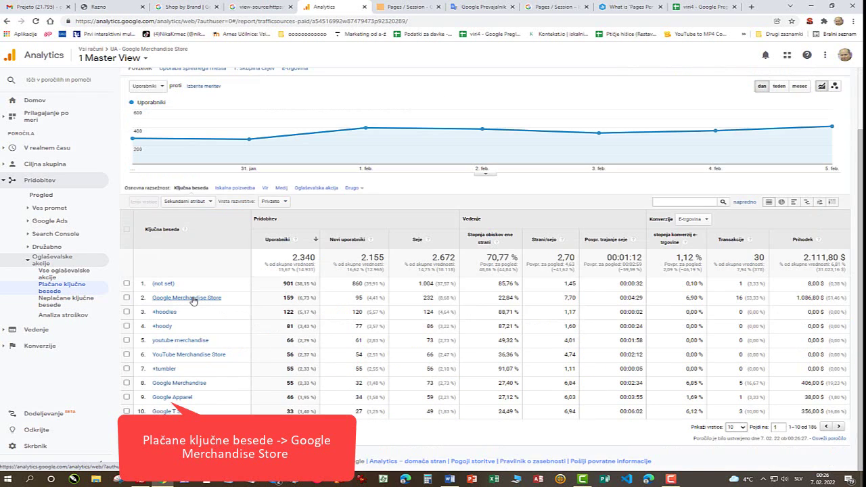
pyautogui.click(192, 298)
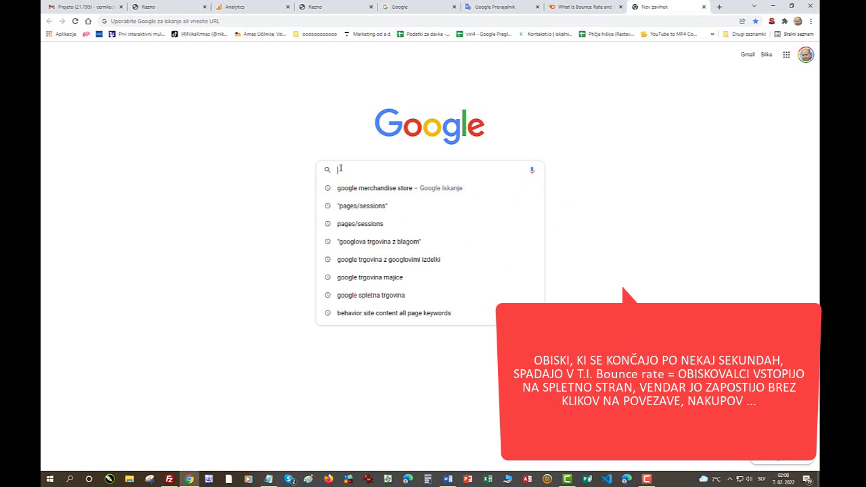
# Step: Search Google for "Google Merchandise Store" from the new tab page
pyautogui.press('Return')
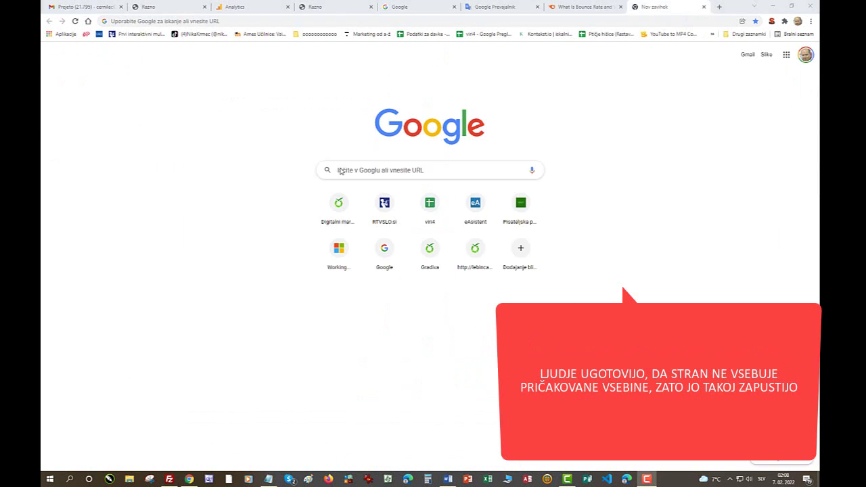
pyautogui.click(341, 169)
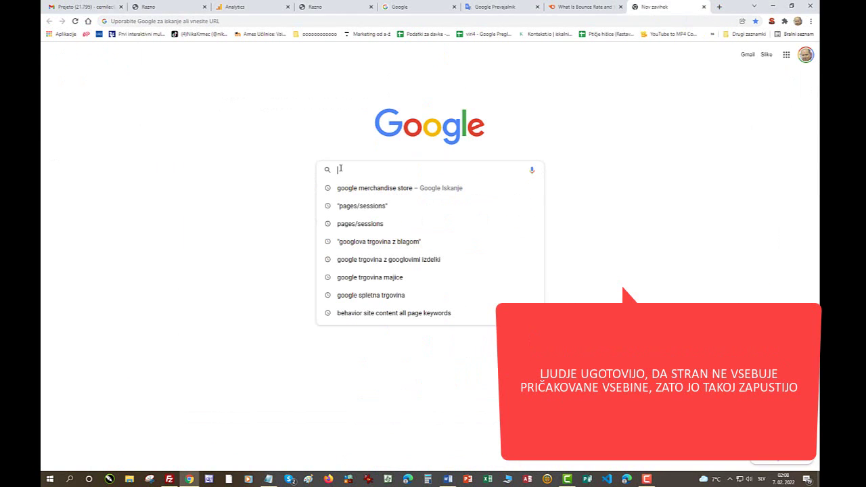
pyautogui.write('Google Merchandise Store')
pyautogui.press('Return')
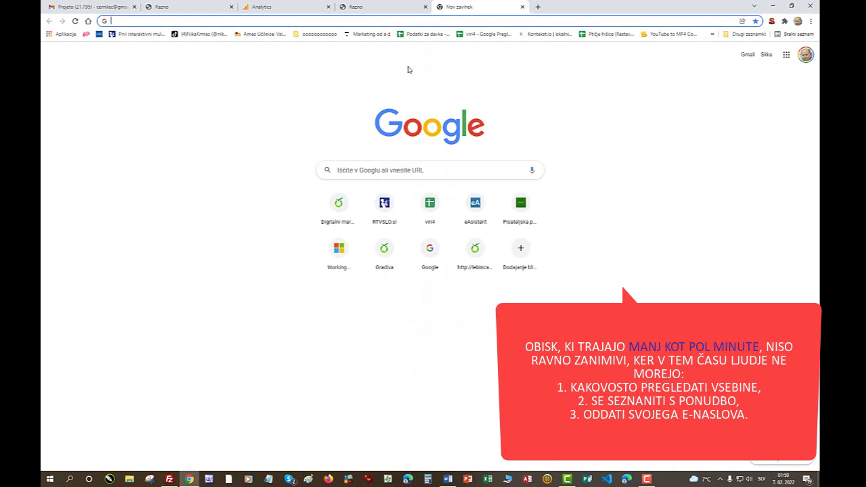
# Step: Run a fresh Google search for "Google Merchandise Store" and open the store's home page from the results
pyautogui.write('Google Merchandise Store')
pyautogui.press('Return')
pyautogui.click(206, 122)
# Step: Browse the Bags category under Lifestyle in the store and close the store's page
pyautogui.moveTo(218, 85)
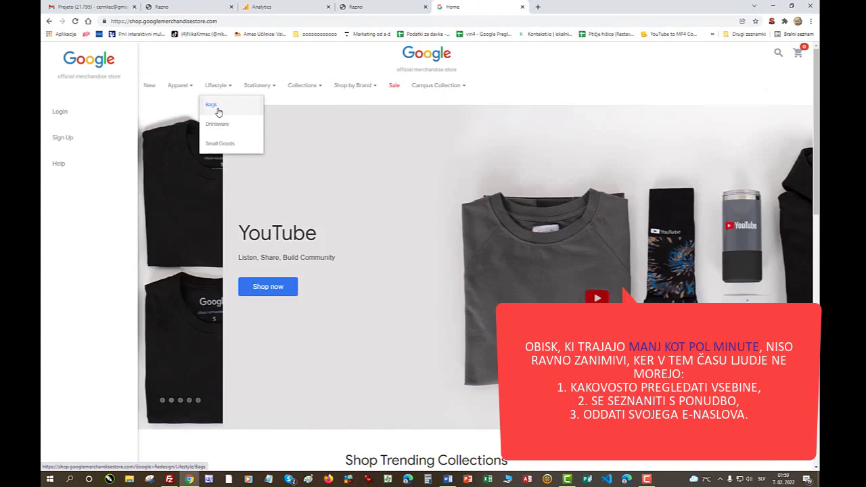
pyautogui.click(219, 112)
pyautogui.scroll(-3, 406, 271)
pyautogui.click(522, 7)
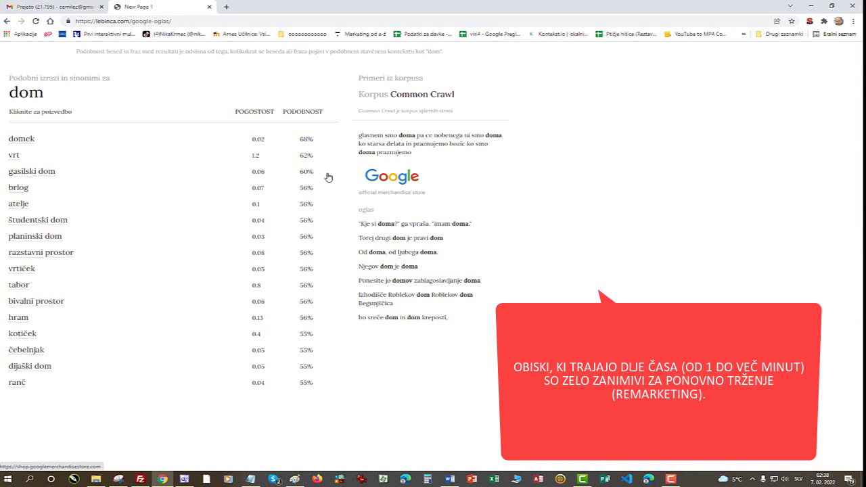
# Step: Open the store through the Google Merchandise Store ad on the google-oglas page and go to its Lifestyle Bags category
pyautogui.click(383, 178)
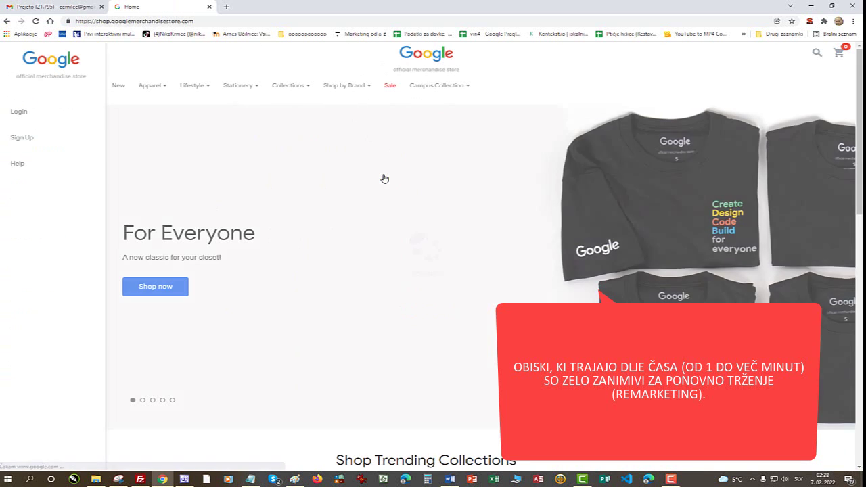
pyautogui.moveTo(192, 85)
pyautogui.click(195, 105)
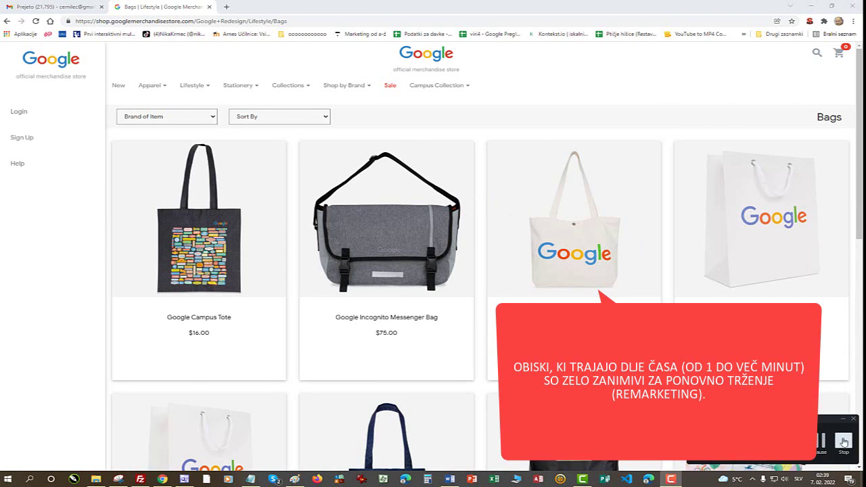
# Step: Open the audience overview report (Ciljna skupina, Pregled) in Analytics and chart the pages per session metric (Strani/sejo)
pyautogui.click(3, 167)
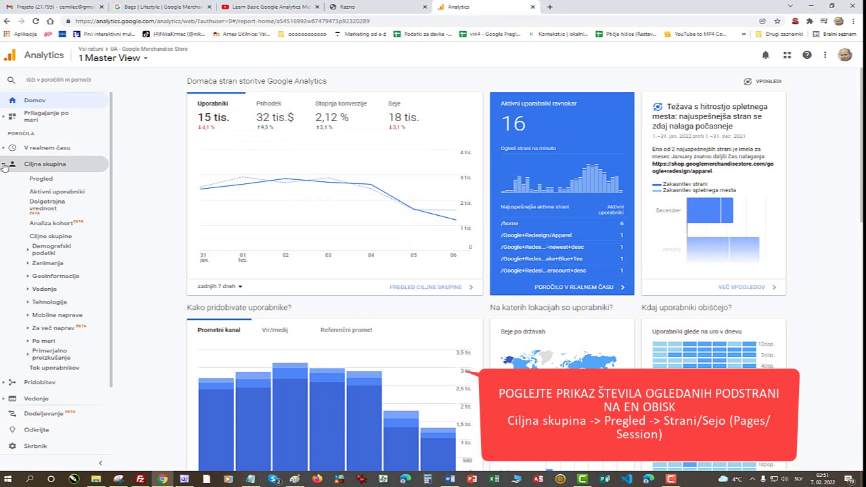
pyautogui.click(36, 179)
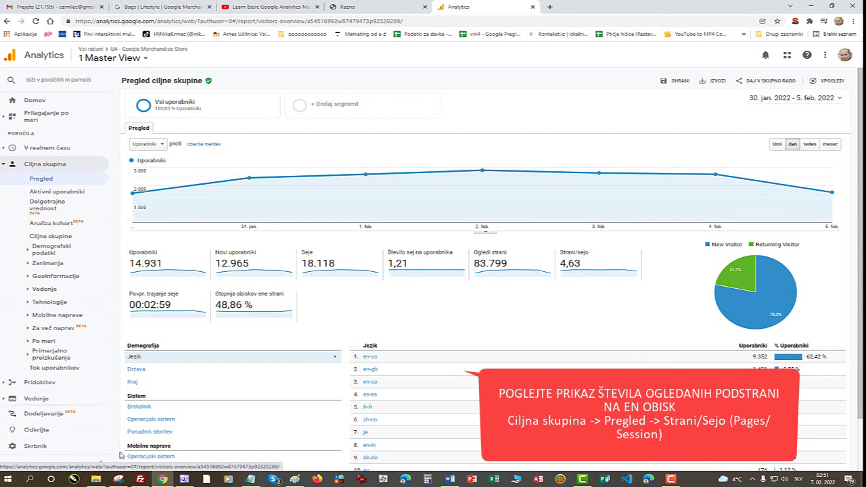
pyautogui.click(574, 272)
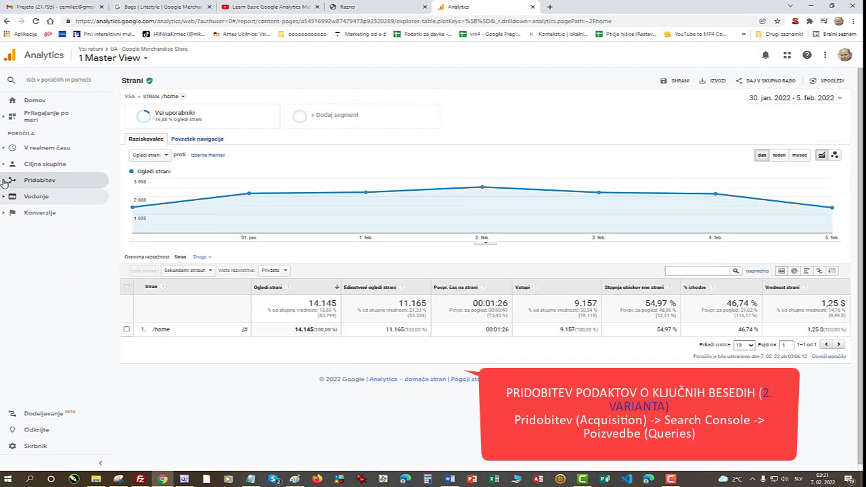
# Step: Open the Search Console queries report (Poizvedbe) among the acquisition reports
pyautogui.click(4, 181)
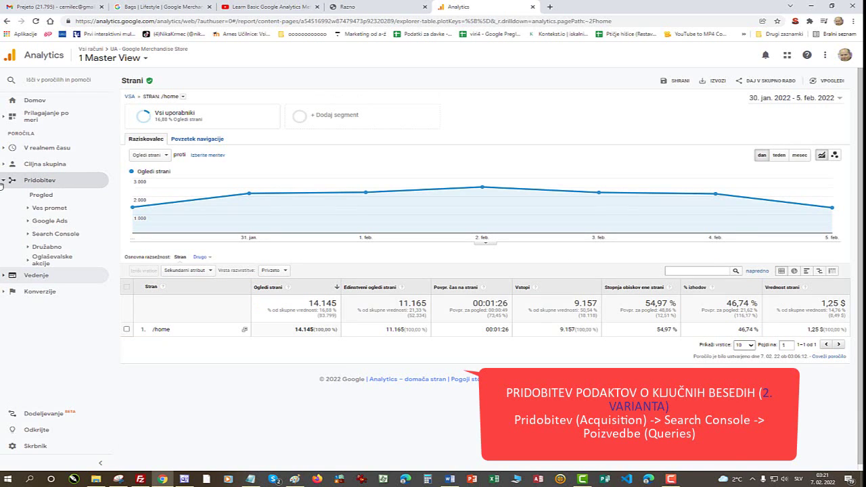
pyautogui.click(29, 233)
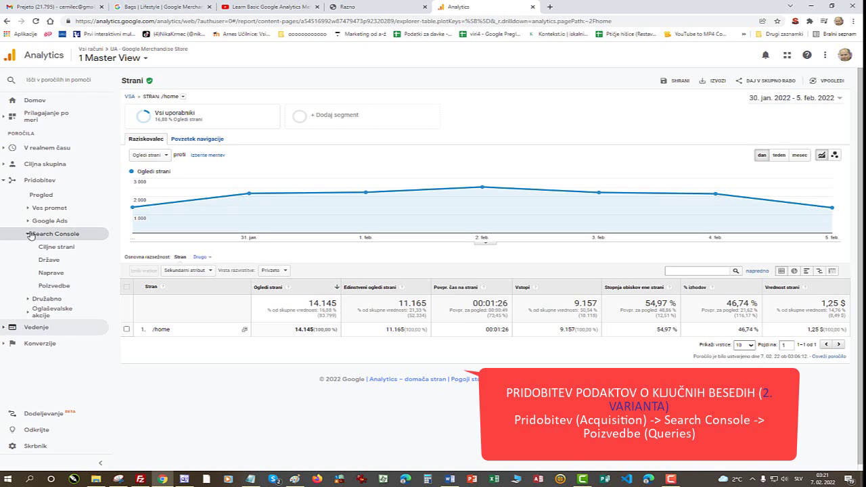
pyautogui.click(56, 286)
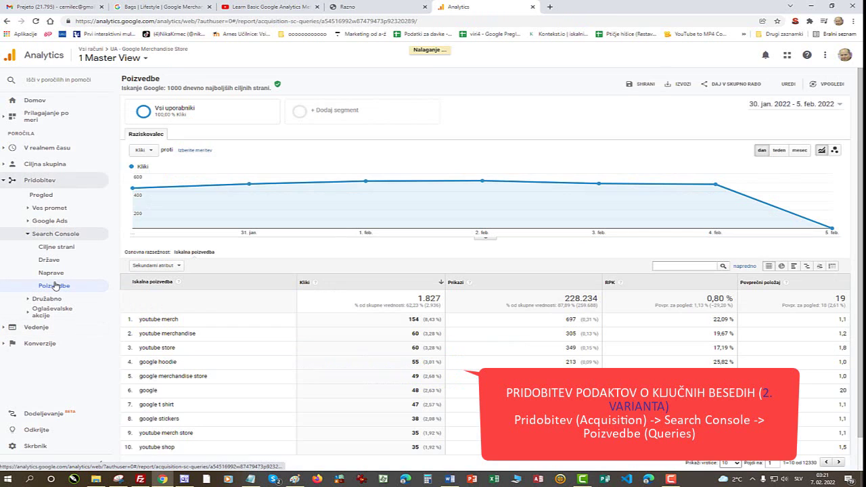
# Step: Search Google for "youtube merch" in a new tab and open the Google Merchandise Store's YouTube Shop by Brand result
pyautogui.hotkey('ctrl', 't')
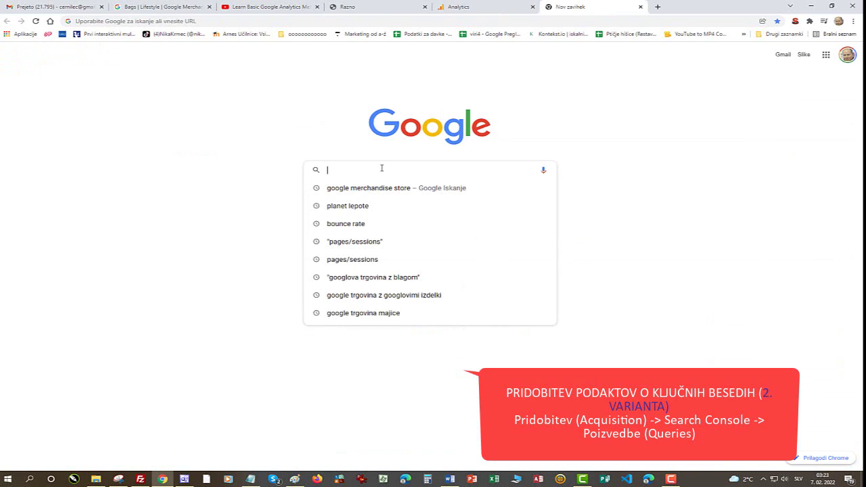
pyautogui.write('youtube')
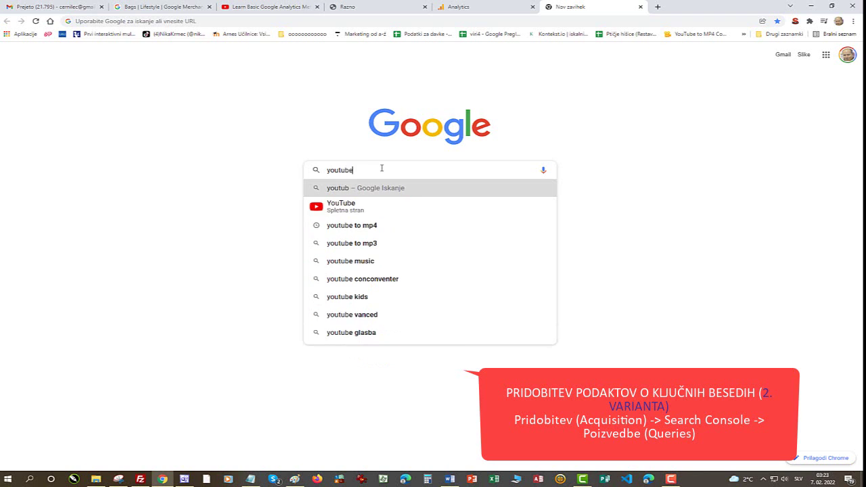
pyautogui.write(' merch')
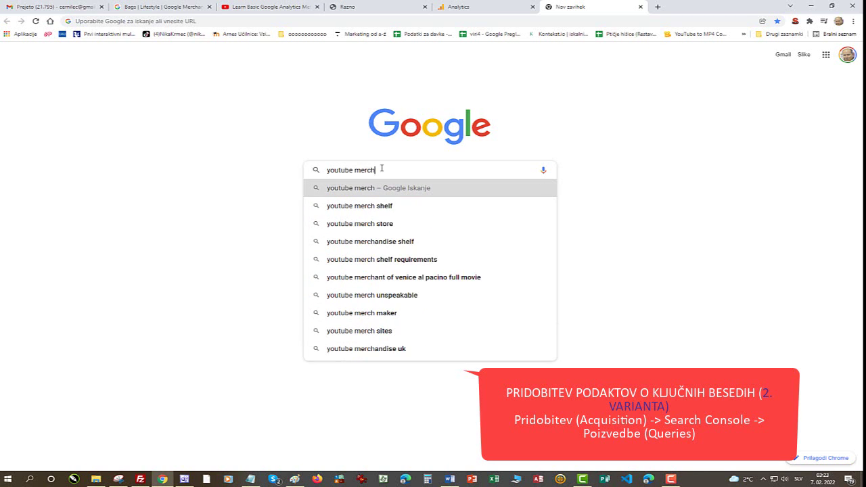
pyautogui.press('Return')
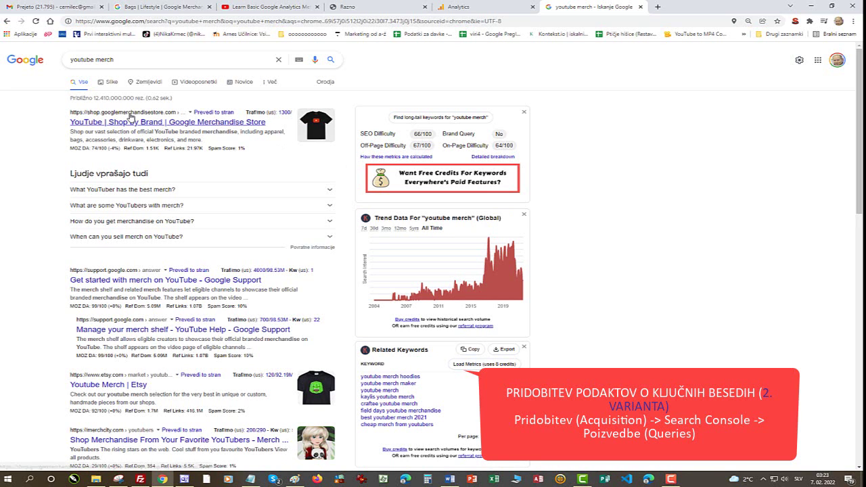
pyautogui.click(130, 122)
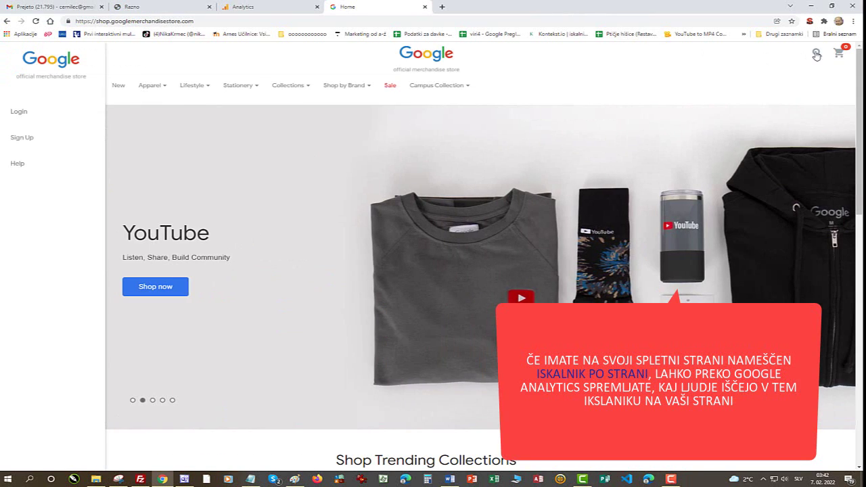
# Step: Search the Google Merchandise Store's own site for "youtube"
pyautogui.click(817, 54)
pyautogui.click(402, 250)
pyautogui.write('you')
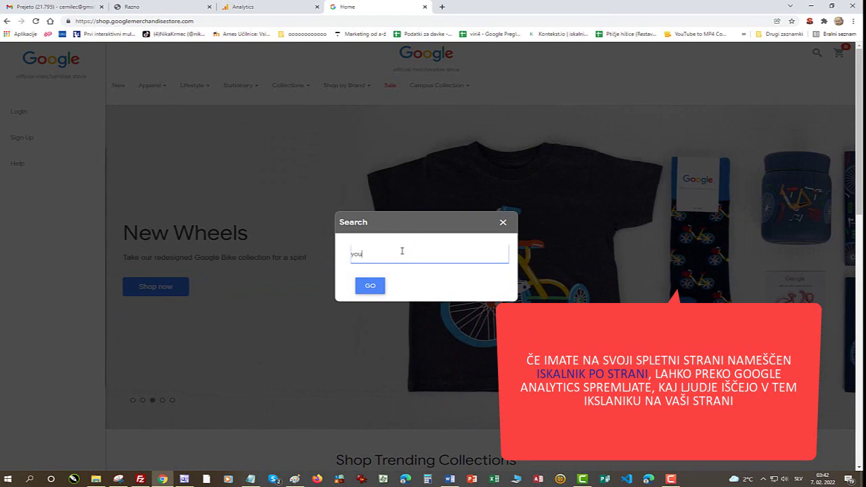
pyautogui.write('tube')
pyautogui.click(370, 287)
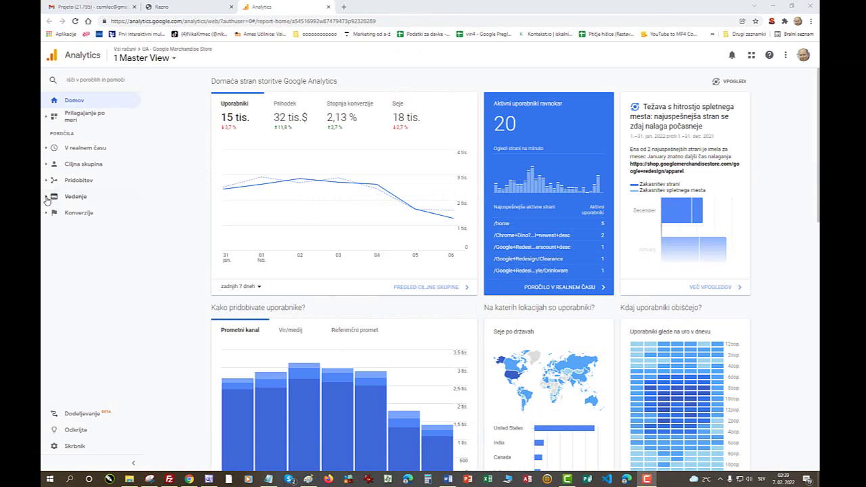
# Step: Open the site search terms report (Iskalni izrazi) among the behavior reports in Analytics
pyautogui.click(46, 197)
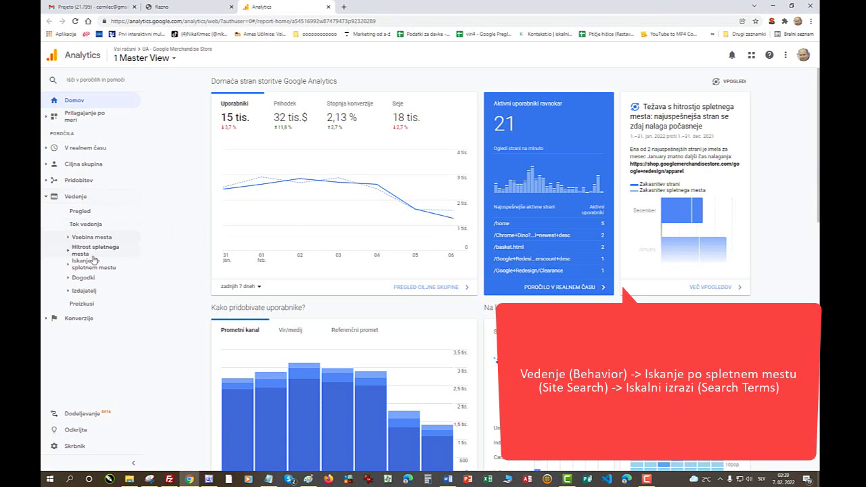
pyautogui.click(70, 266)
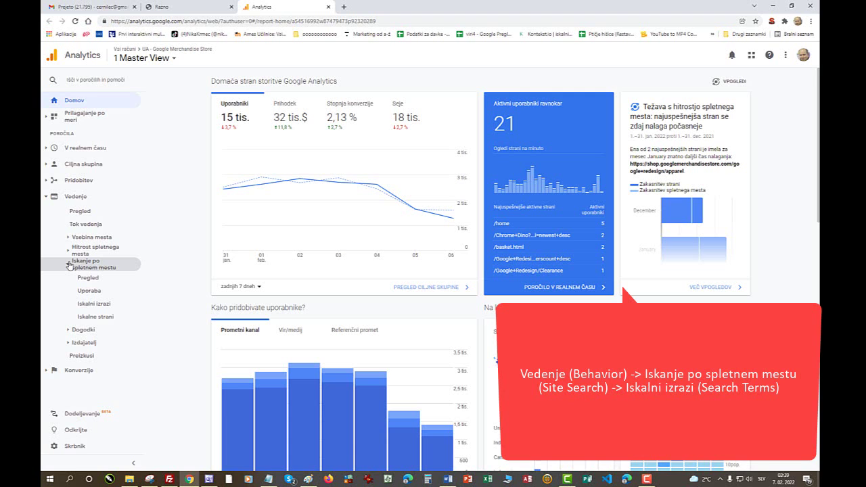
pyautogui.click(90, 303)
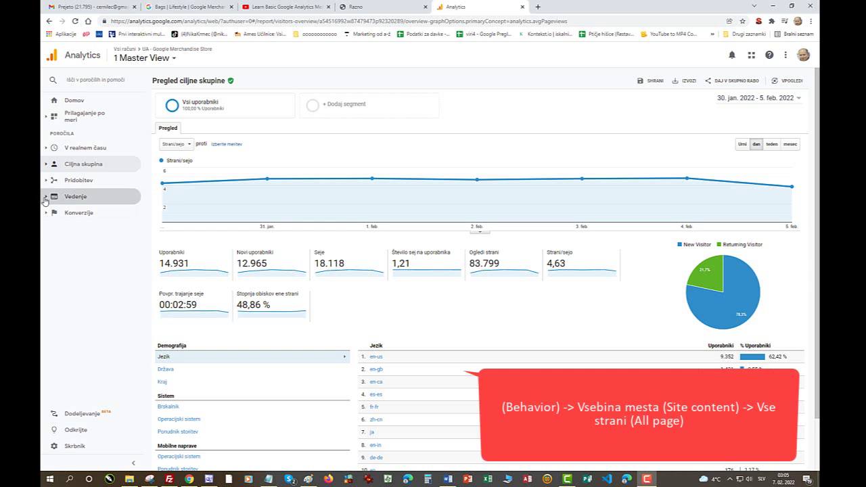
# Step: Open the All Pages report (Vse strani) under the behavior site content reports and drill into the /home page
pyautogui.click(45, 201)
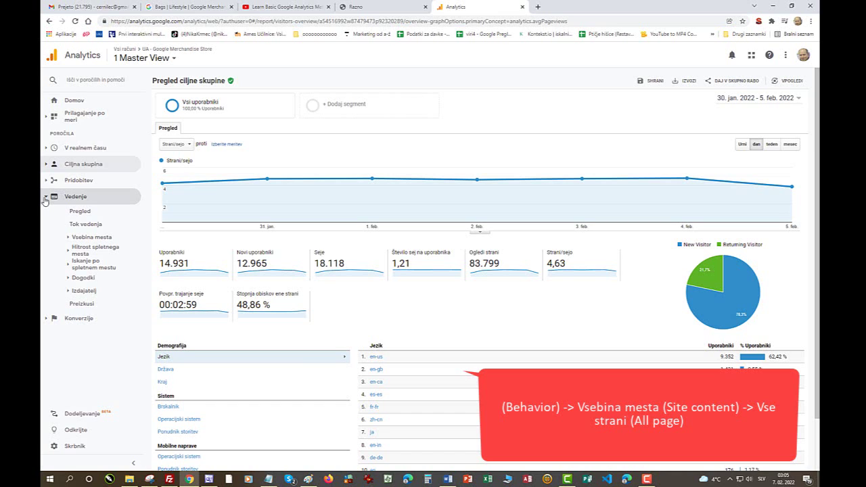
pyautogui.click(75, 237)
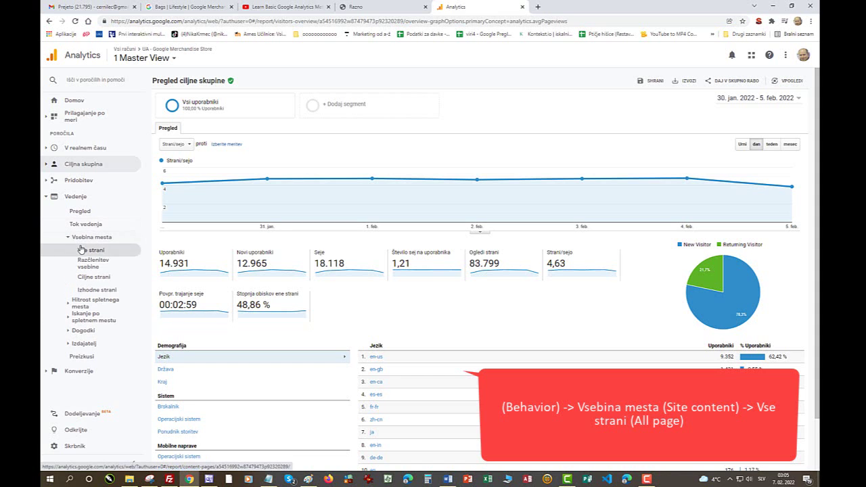
pyautogui.click(81, 250)
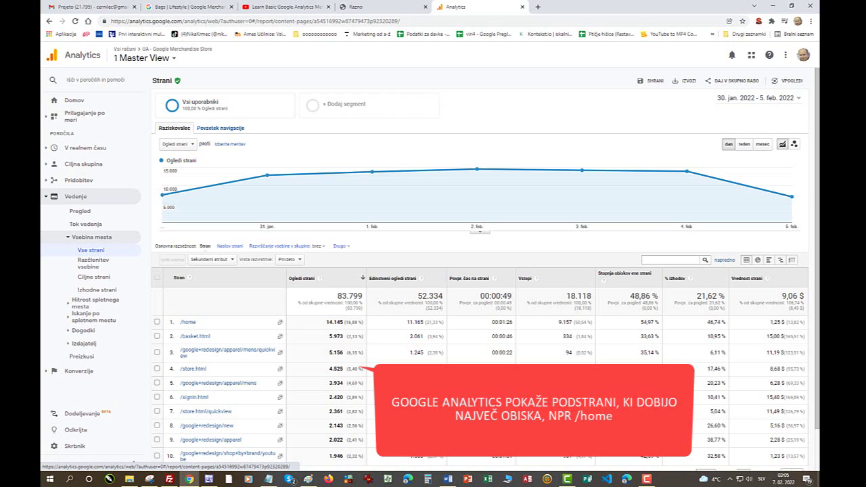
pyautogui.click(189, 323)
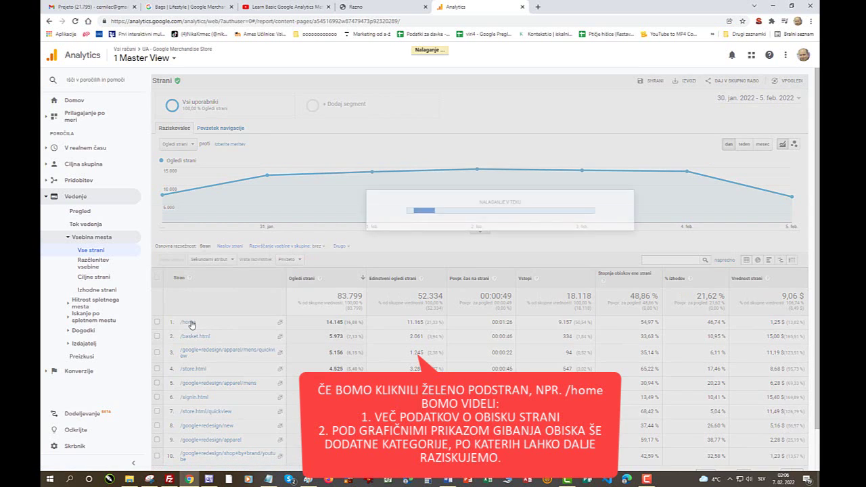